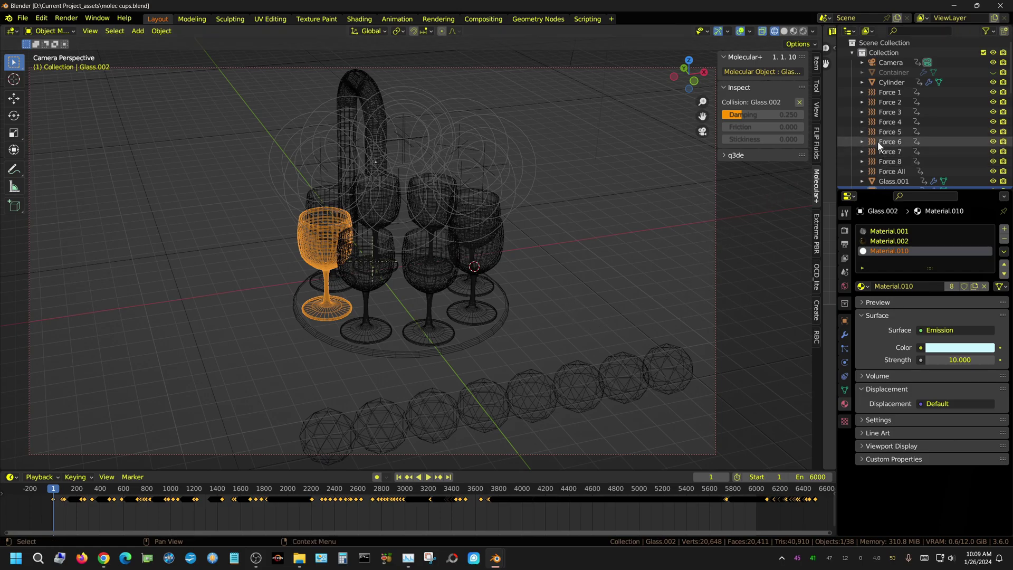
- Play the particle simulation from frame 1 and skip ahead along the timeline to around frame 2900
click(427, 478)
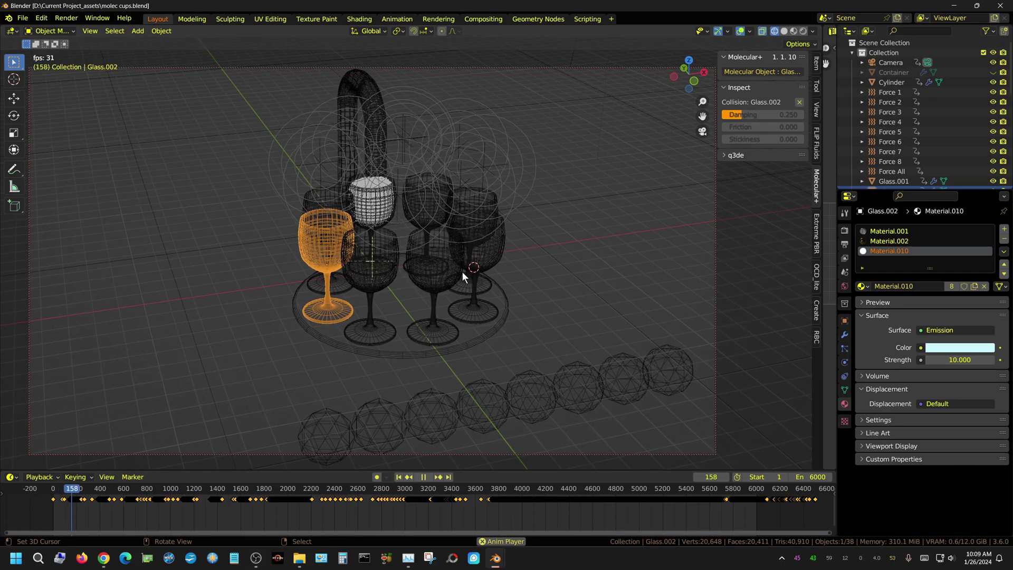
drag(137, 518, 322, 514)
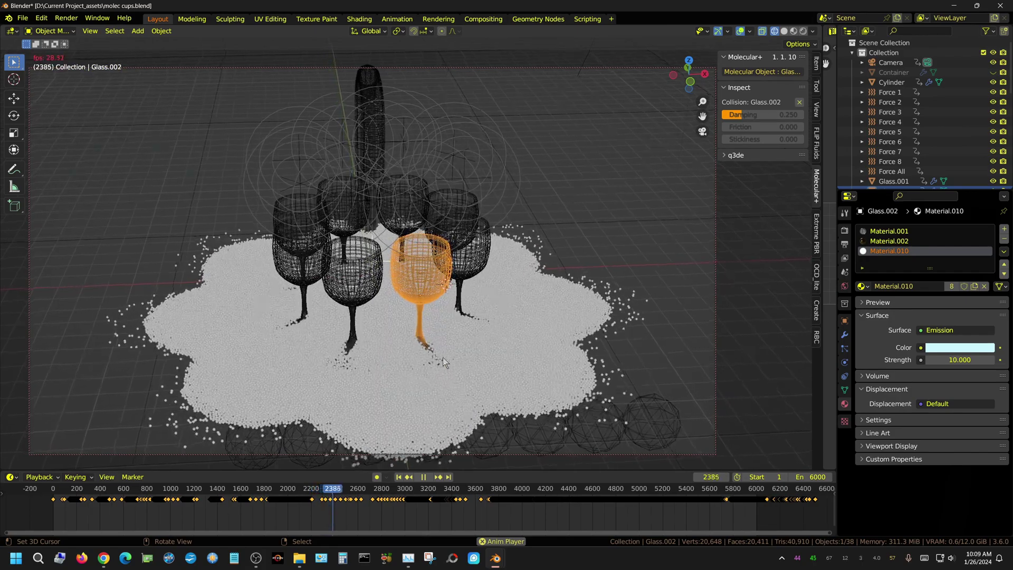
click(360, 513)
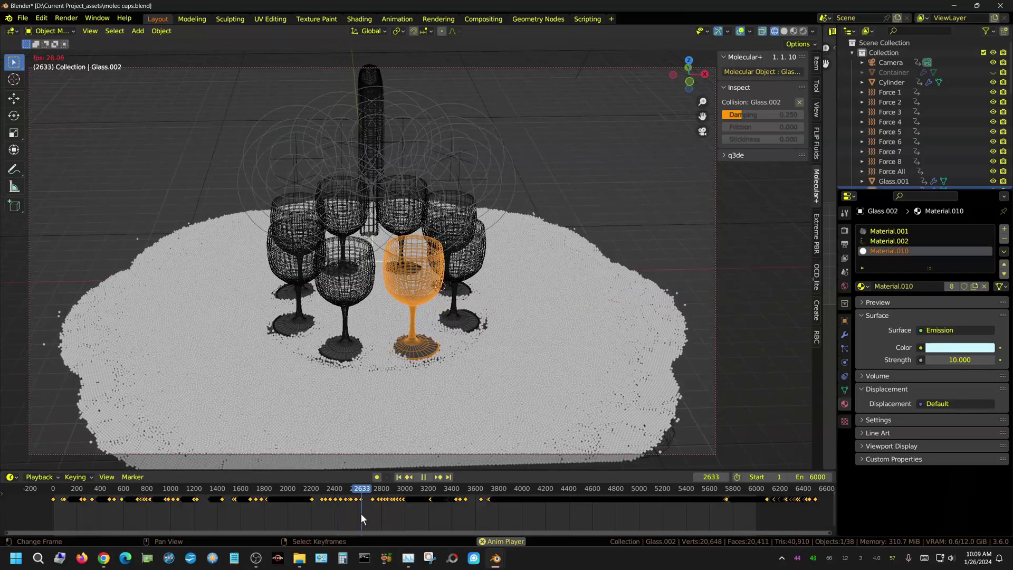
click(372, 515)
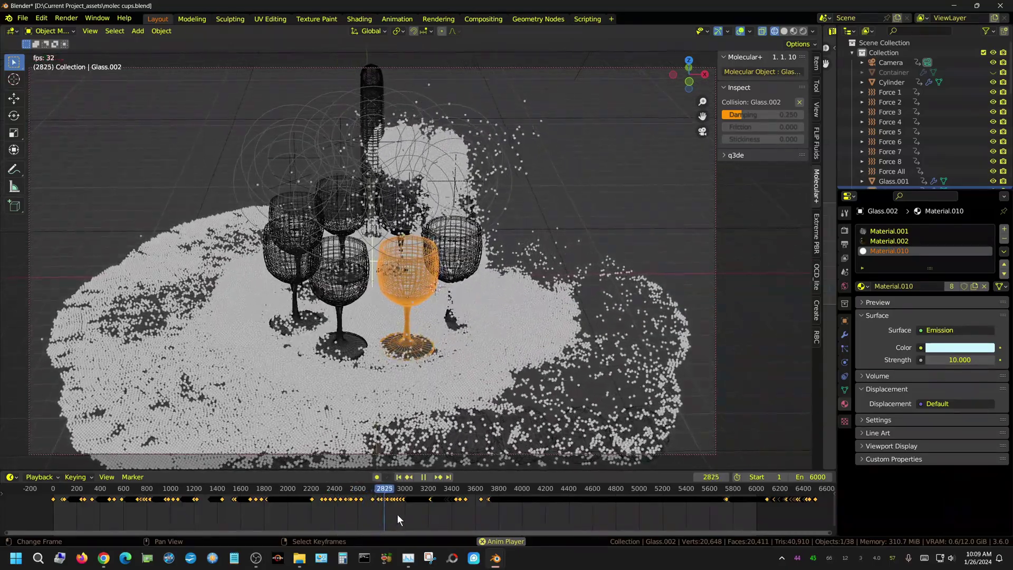
click(397, 514)
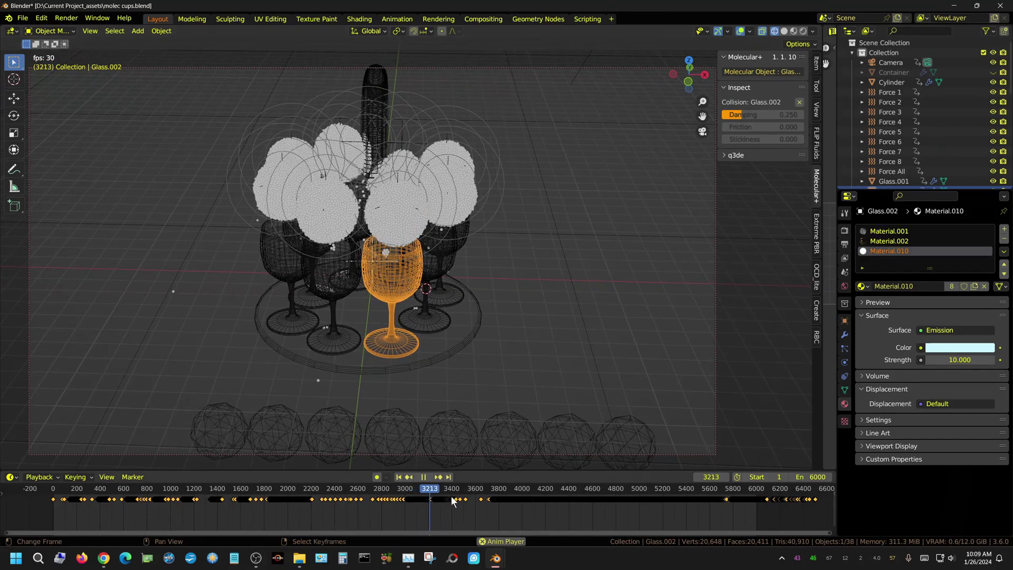
- Select the round base under the glasses, skip playback ahead to around frame 3700, and pause it at frame 4074
click(446, 356)
click(488, 505)
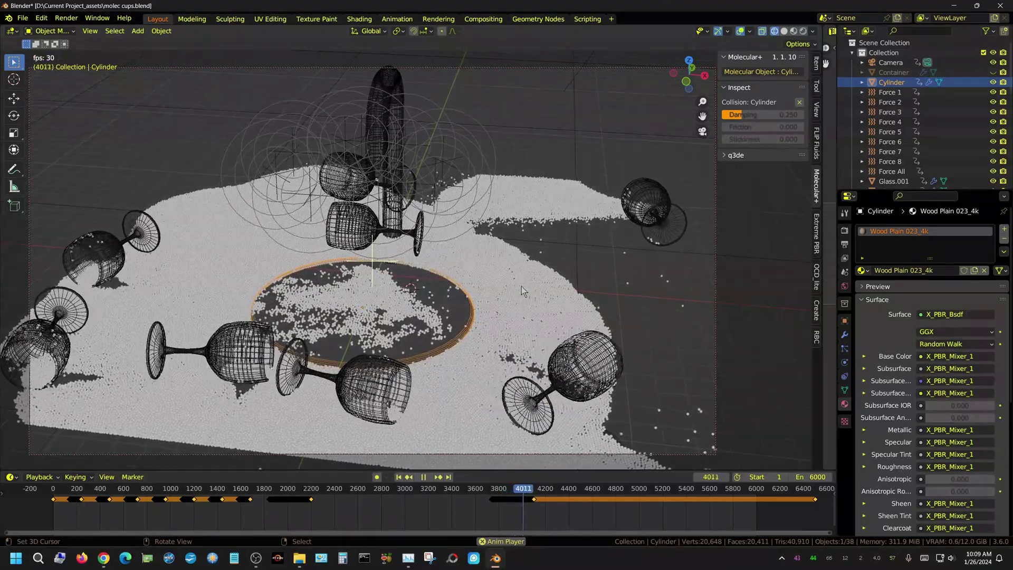
click(424, 476)
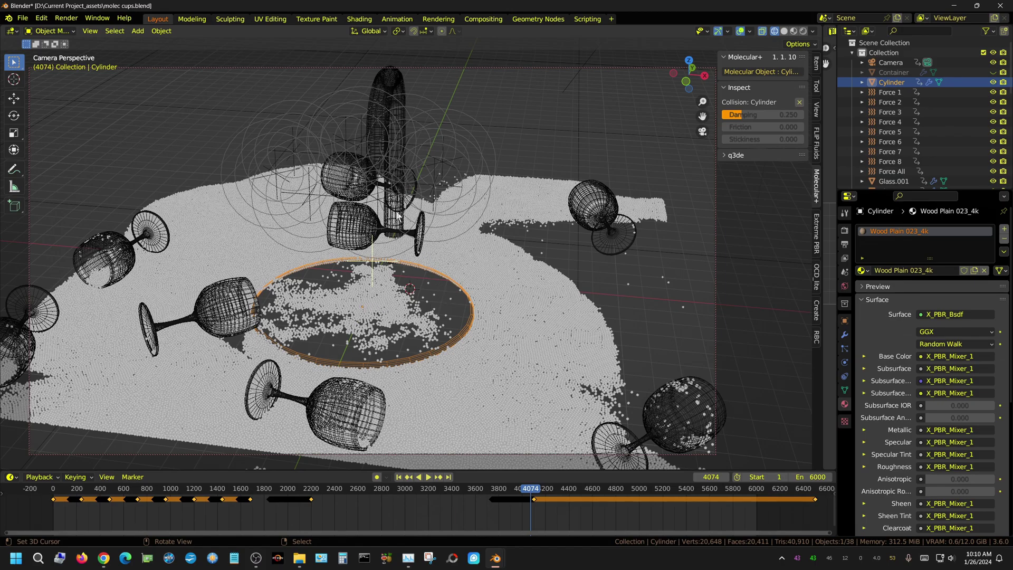
- Select the upper tipped glass beside the faucet and examine it, its neighbouring glass and the faucet pipe up close from several sides
click(355, 189)
click(355, 189)
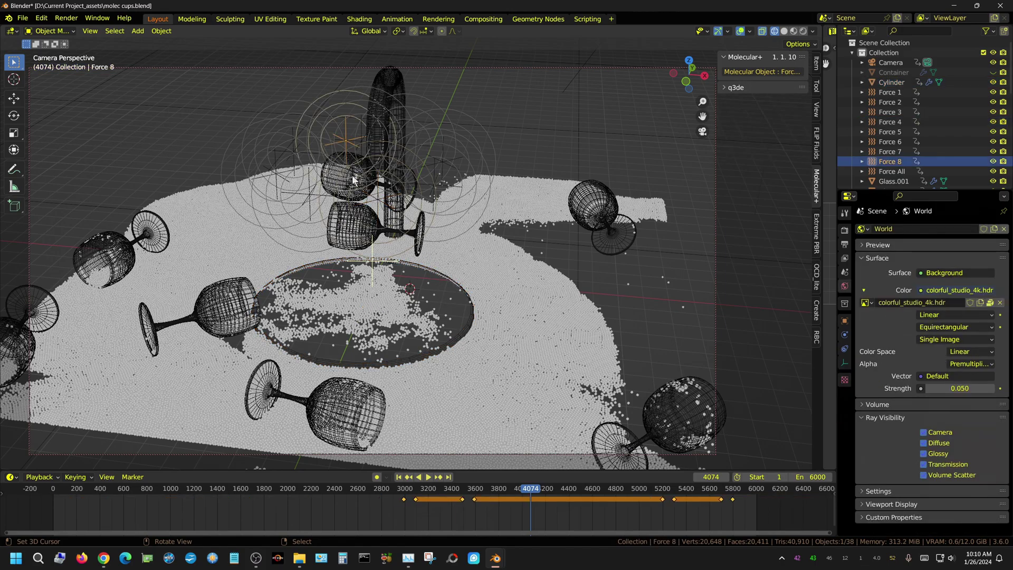
scroll(434, 237, up, 5)
middle_drag(483, 225, 600, 232)
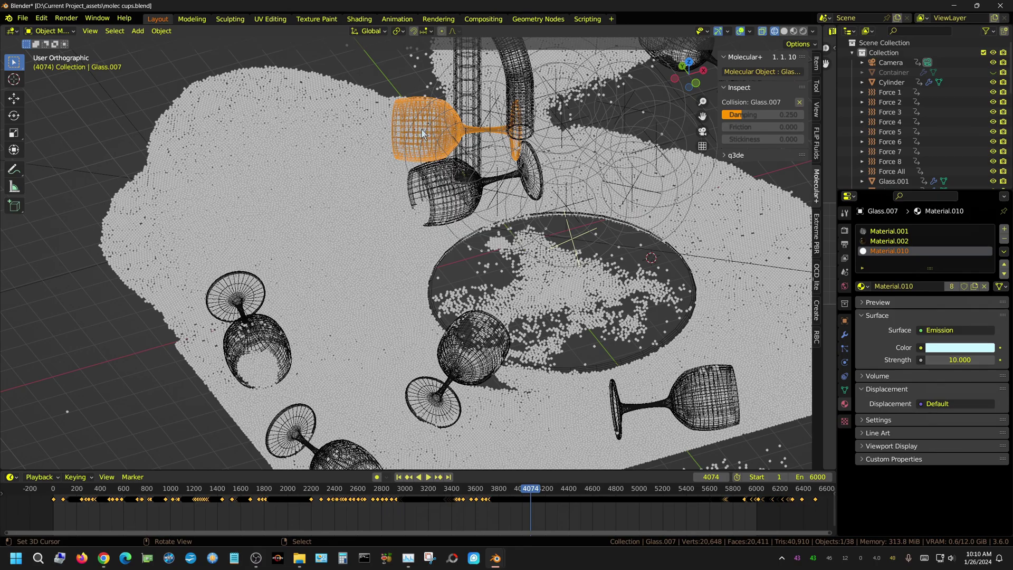
scroll(486, 179, up, 4)
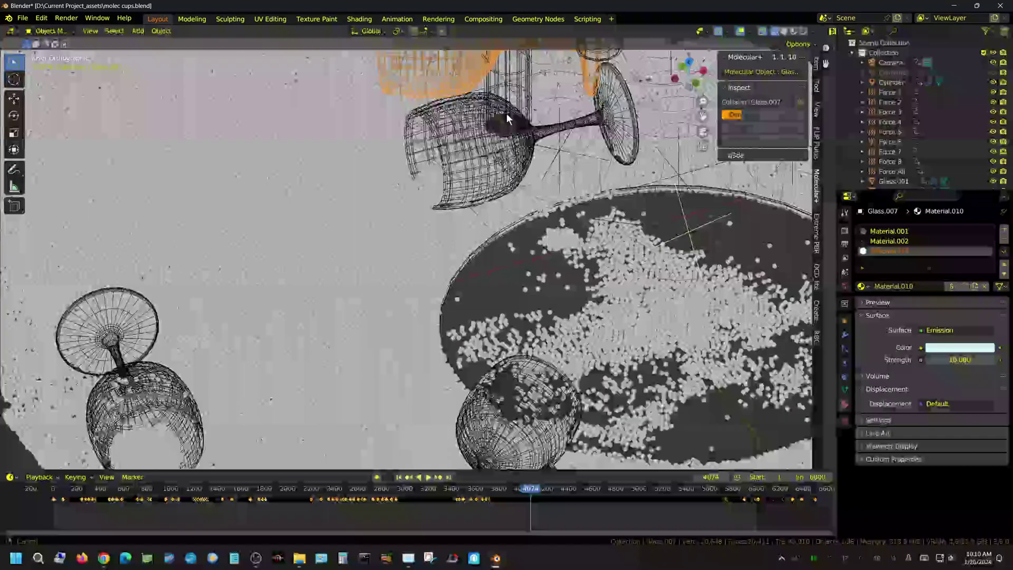
scroll(444, 289, up, 3)
scroll(443, 291, up, 1)
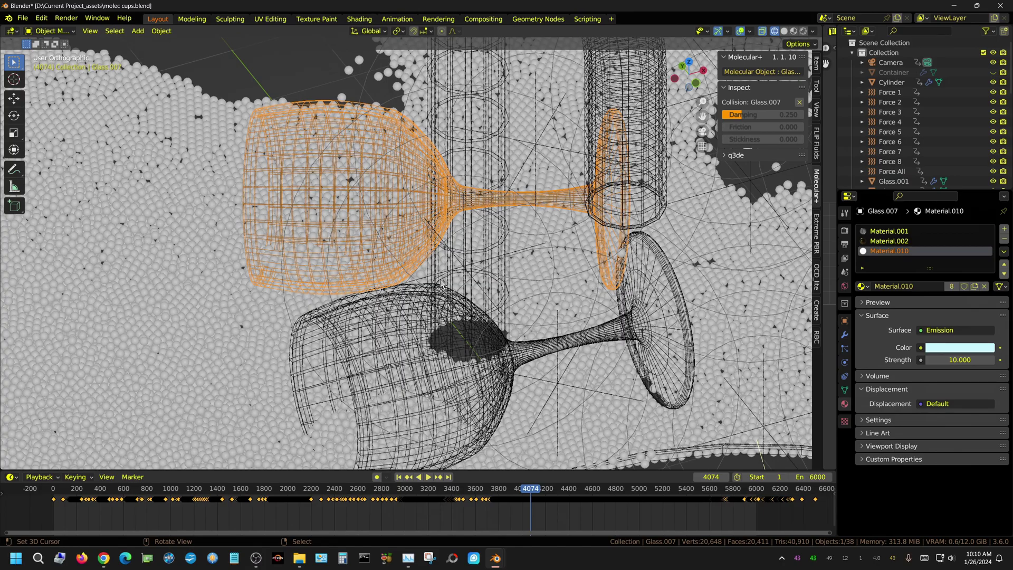
scroll(484, 333, down, 10)
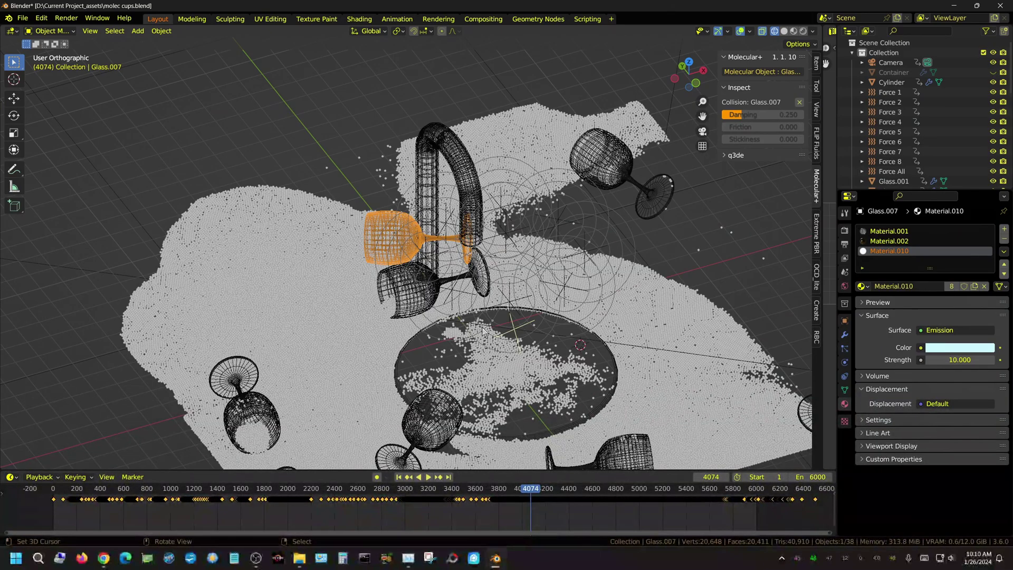
scroll(484, 331, down, 3)
middle_drag(472, 295, 369, 318)
scroll(440, 301, up, 5)
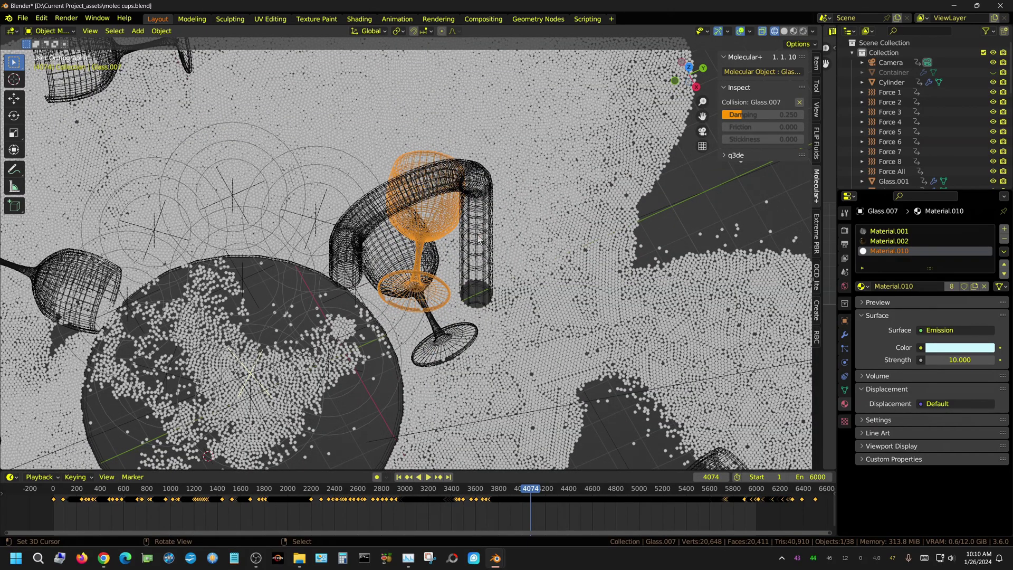
middle_drag(482, 223, 369, 161)
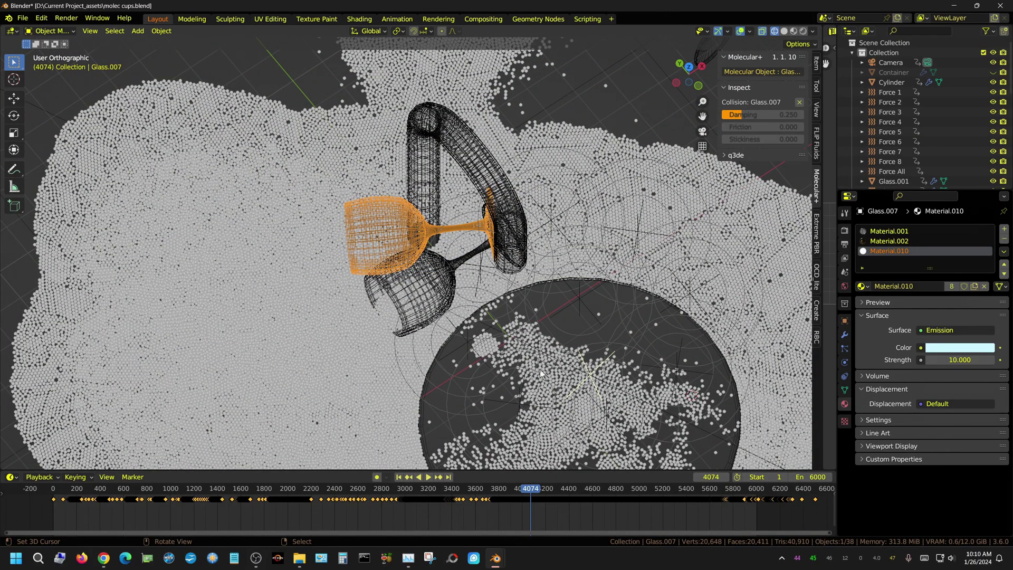
- Resume playback while viewing the moving glasses and particles from different angles, and stop it at frame 4624
click(428, 477)
middle_drag(430, 337, 443, 224)
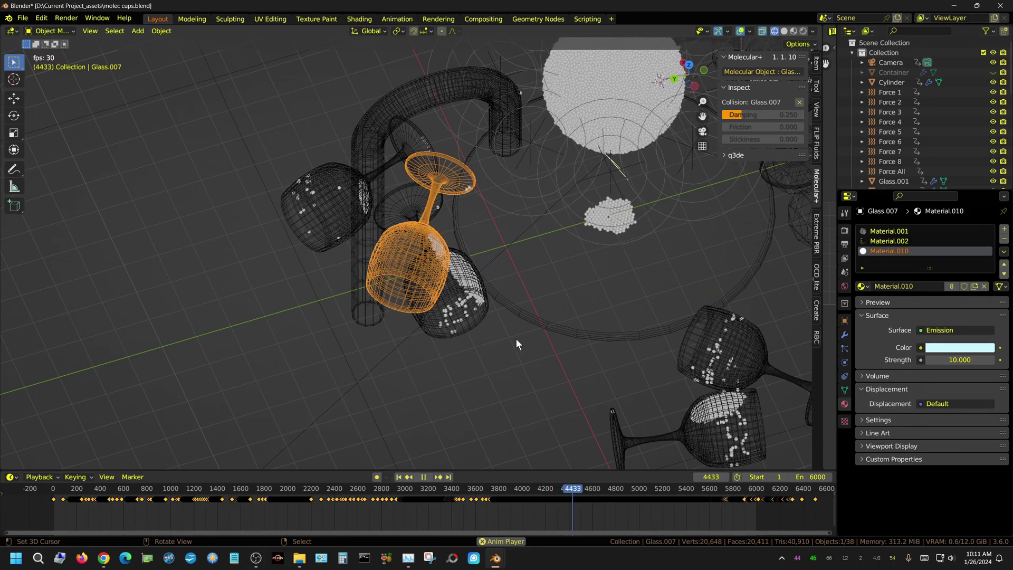
scroll(516, 345, down, 3)
middle_drag(514, 354, 447, 231)
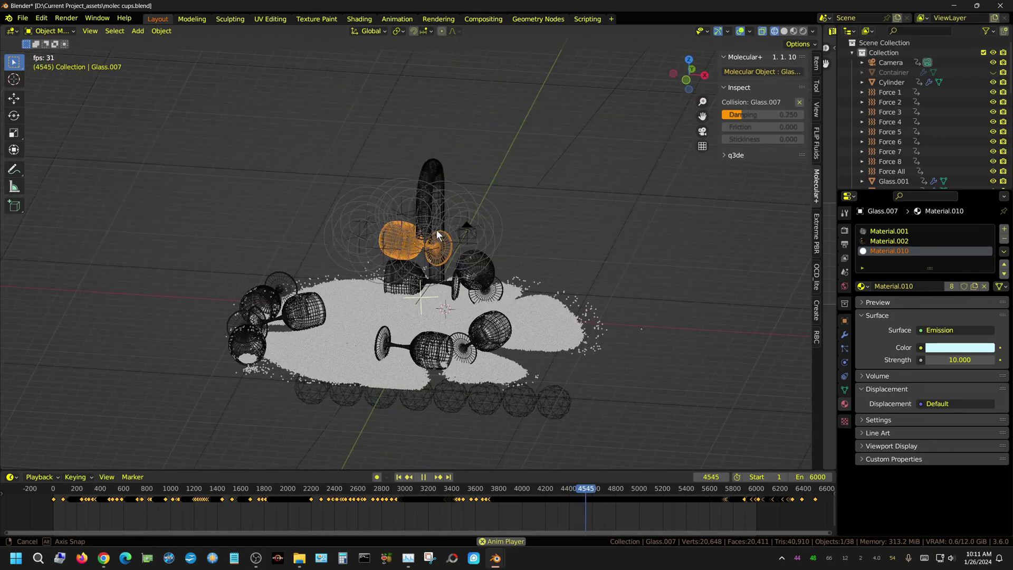
click(424, 478)
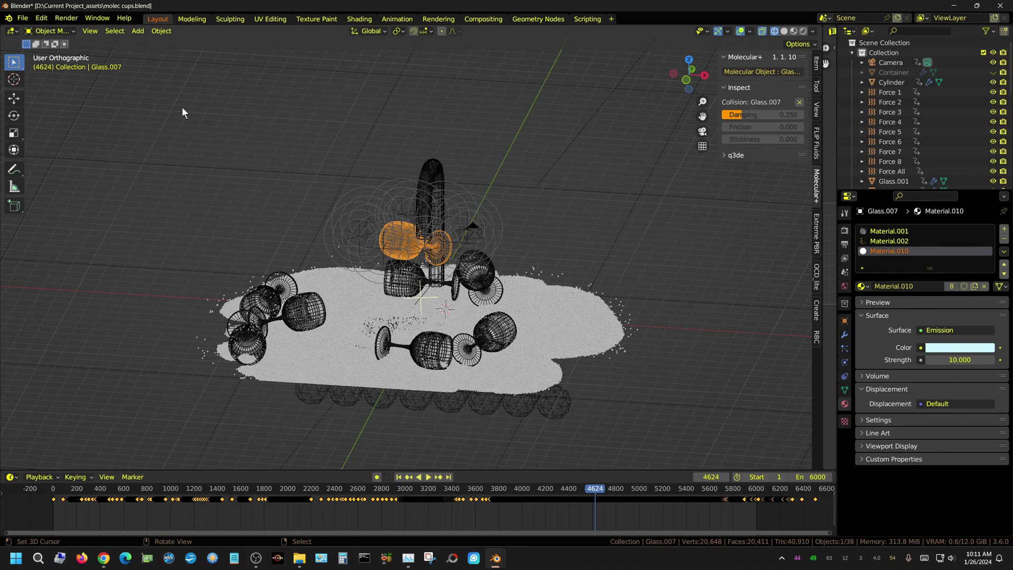
- Open the rendered animation in the animation player, centre its window over the scene, watch the playback and return to the scene
click(41, 19)
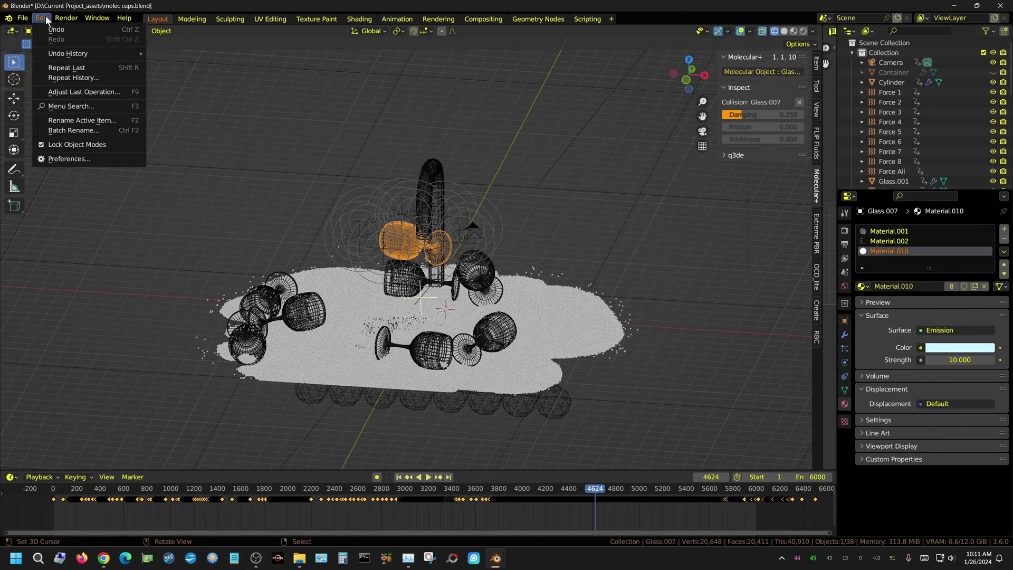
mouse_move(70, 20)
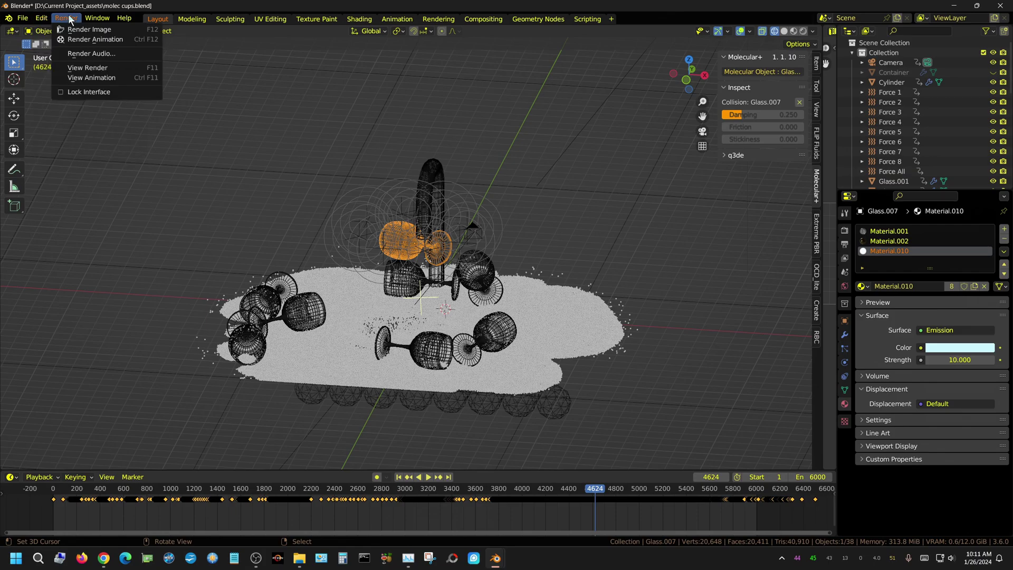
click(84, 77)
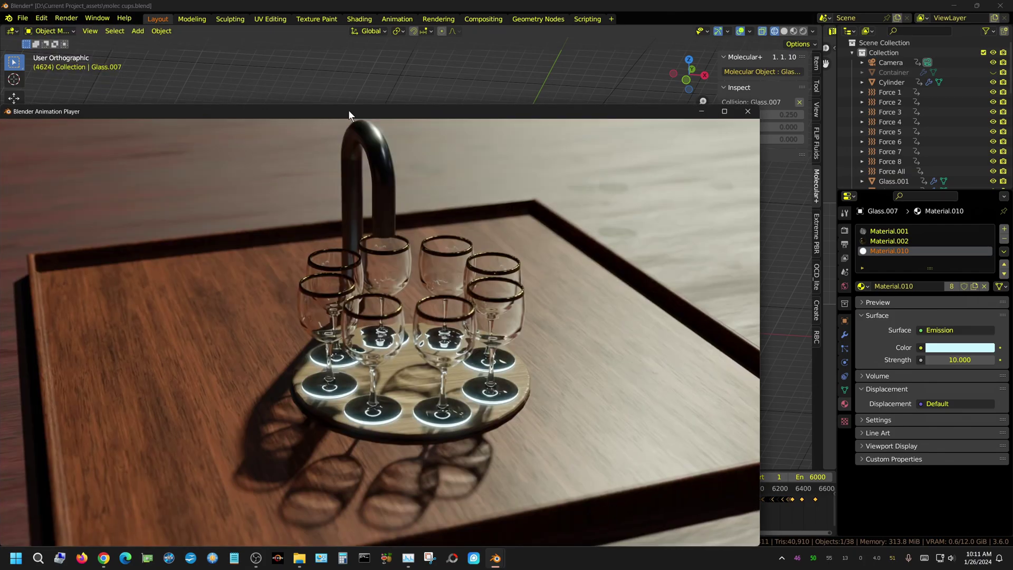
drag(348, 110, 460, 56)
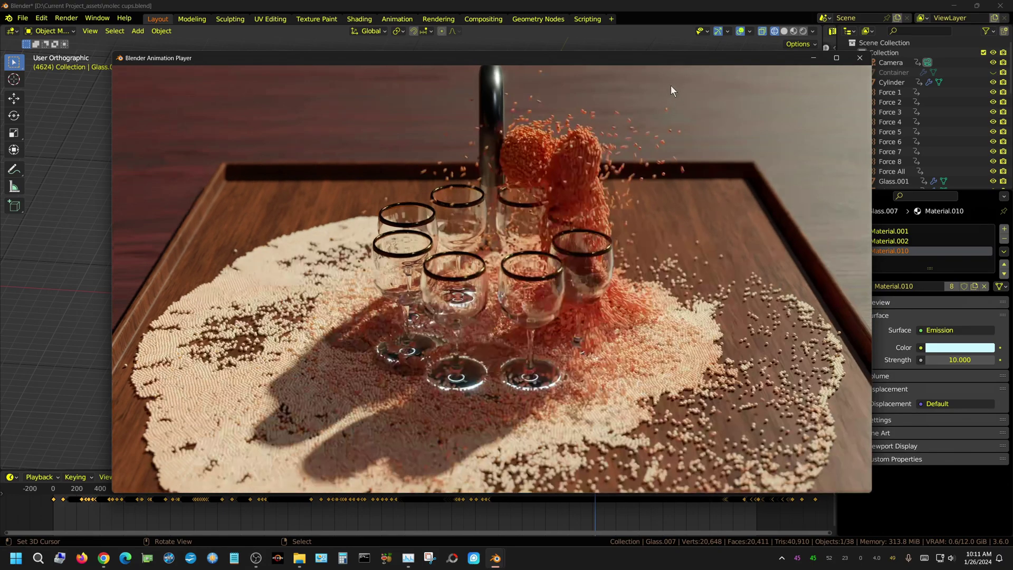
key(Escape)
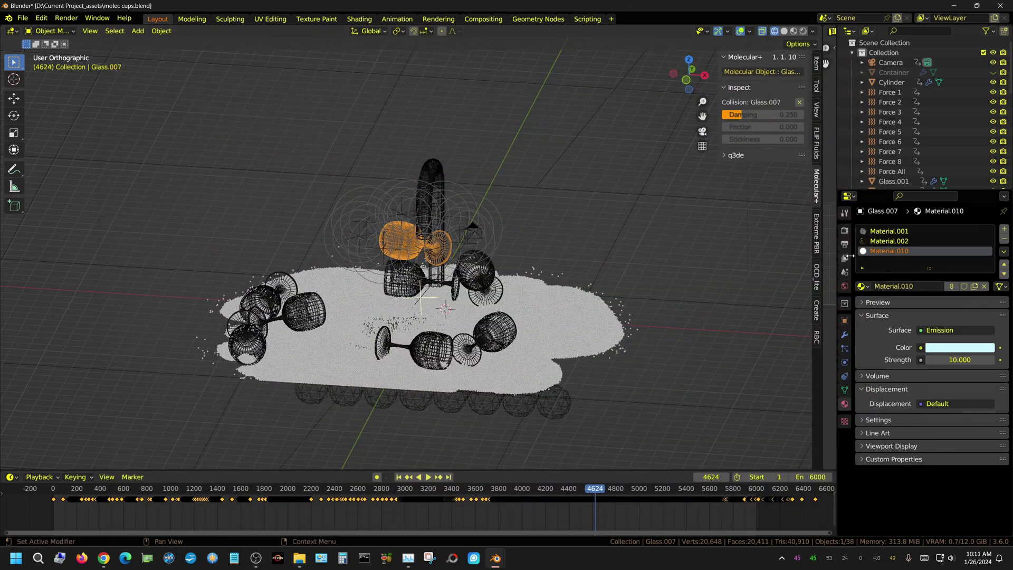
- Examine the Cycles render settings for sampling, denoising, light paths, motion blur and performance
click(846, 230)
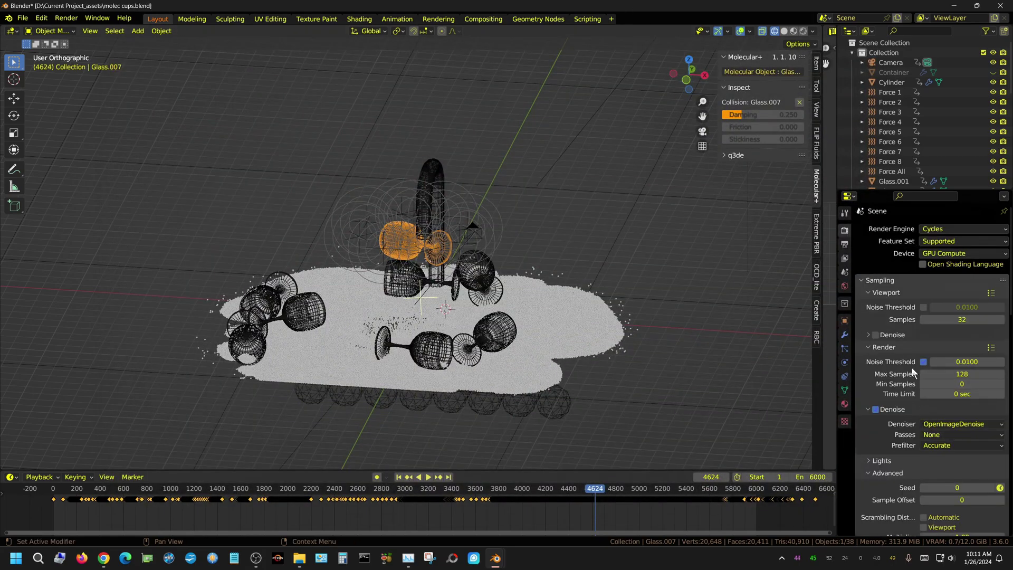
scroll(900, 398, down, 15)
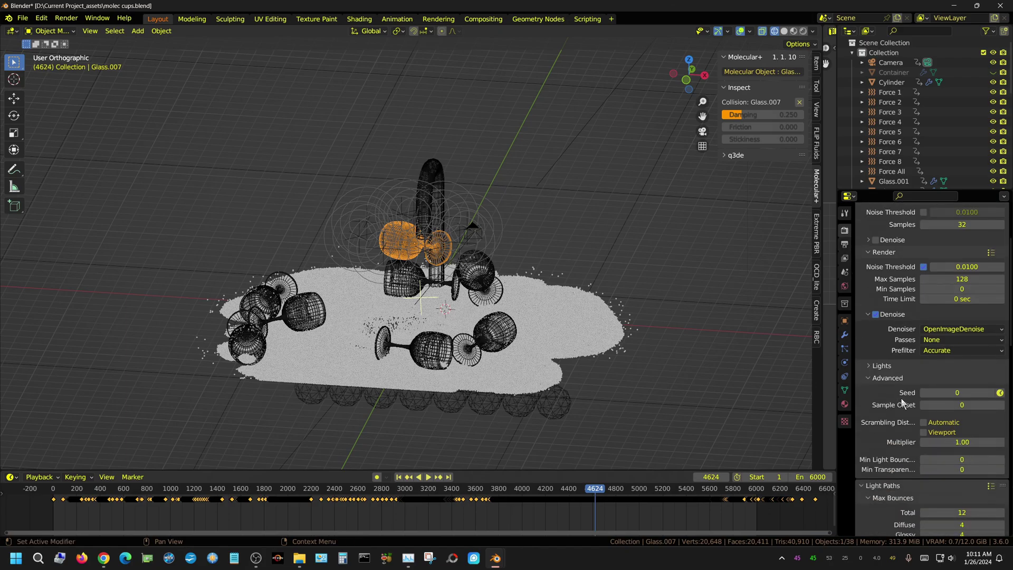
scroll(902, 448, down, 6)
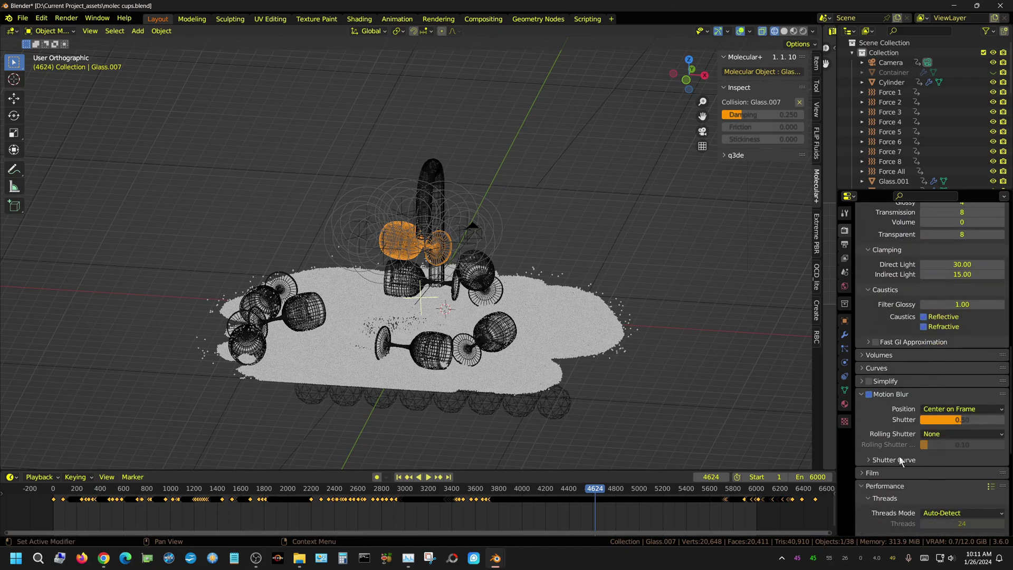
scroll(890, 440, down, 3)
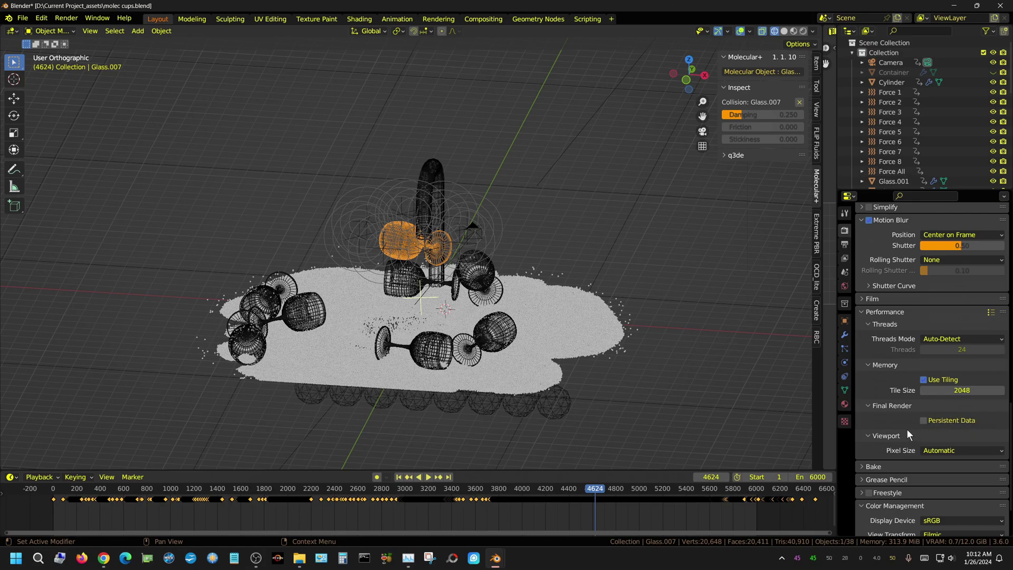
- Switch back to the animation player and scrub back and forth through the rendered frames, ending around frame 4100
mouse_move(502, 563)
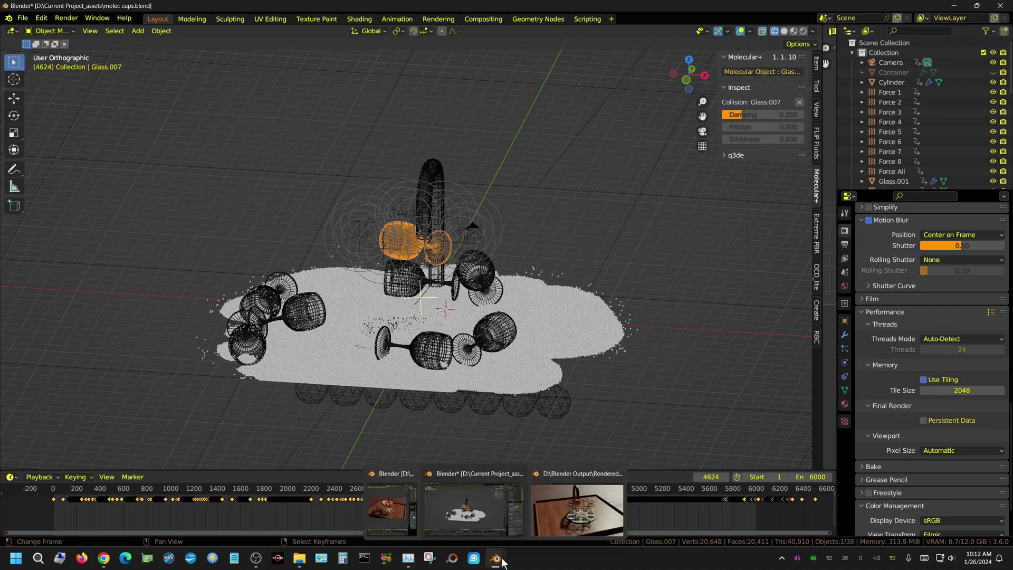
click(576, 518)
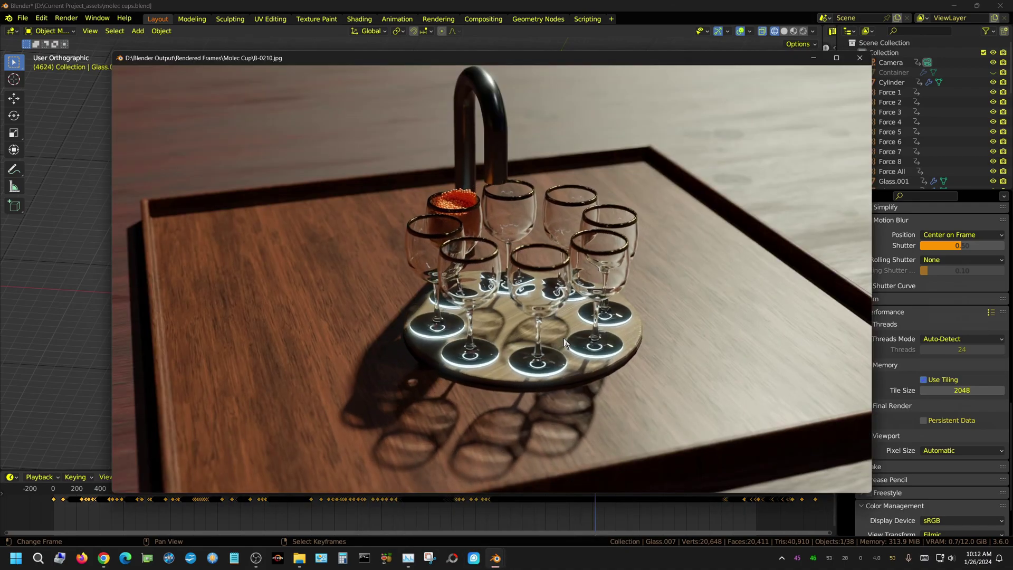
drag(500, 278, 668, 297)
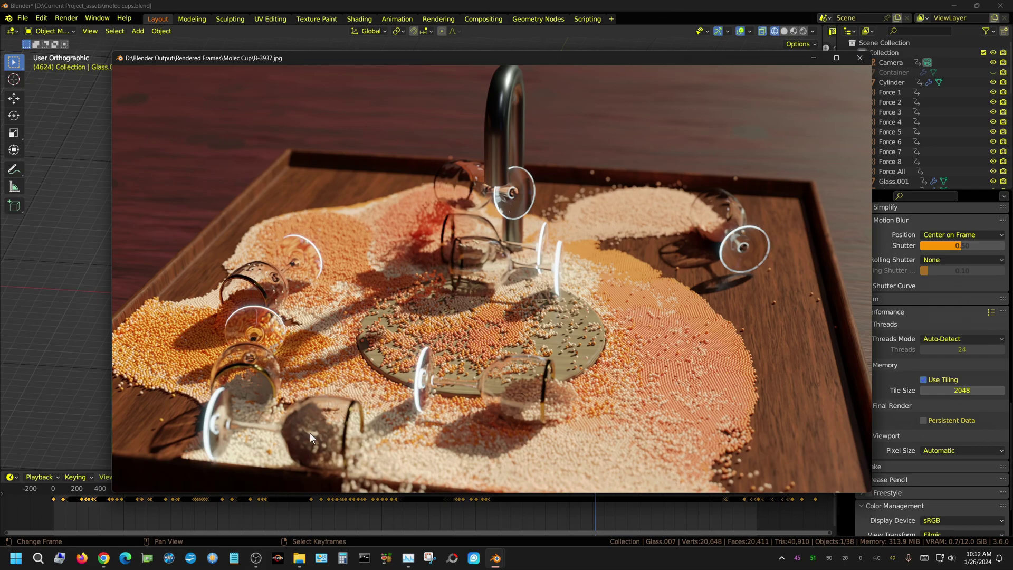
drag(257, 283, 698, 304)
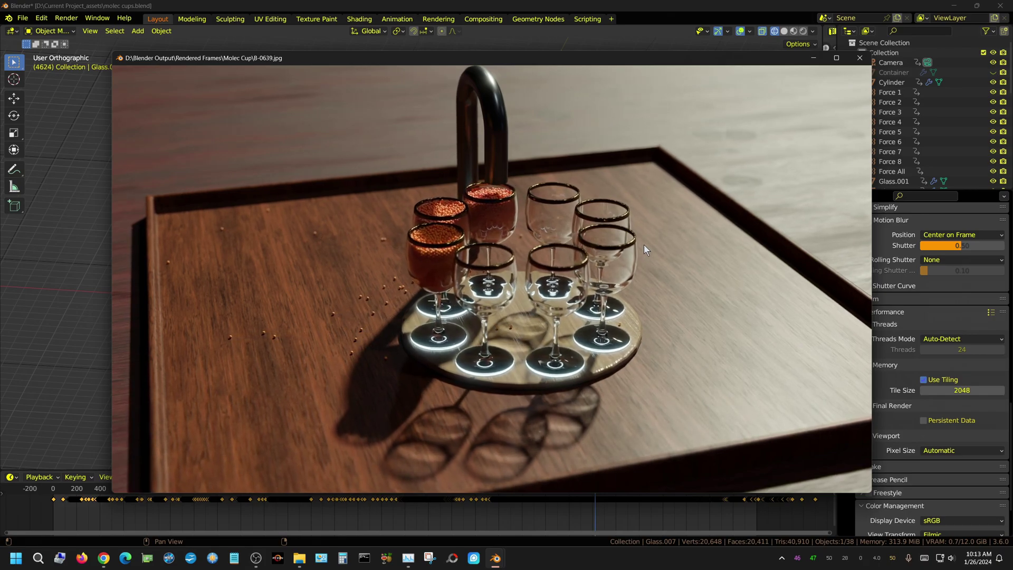
drag(545, 438, 650, 314)
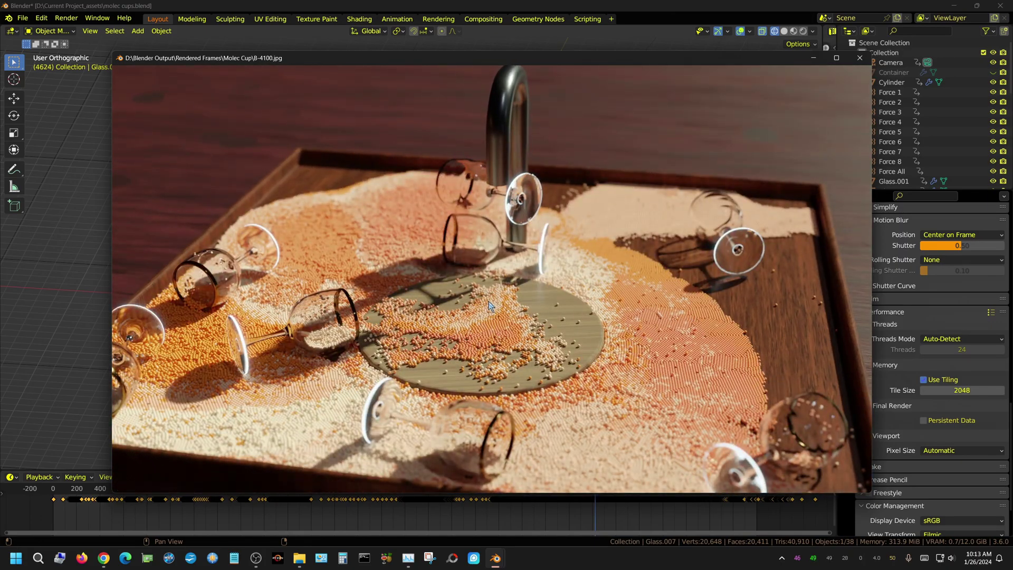